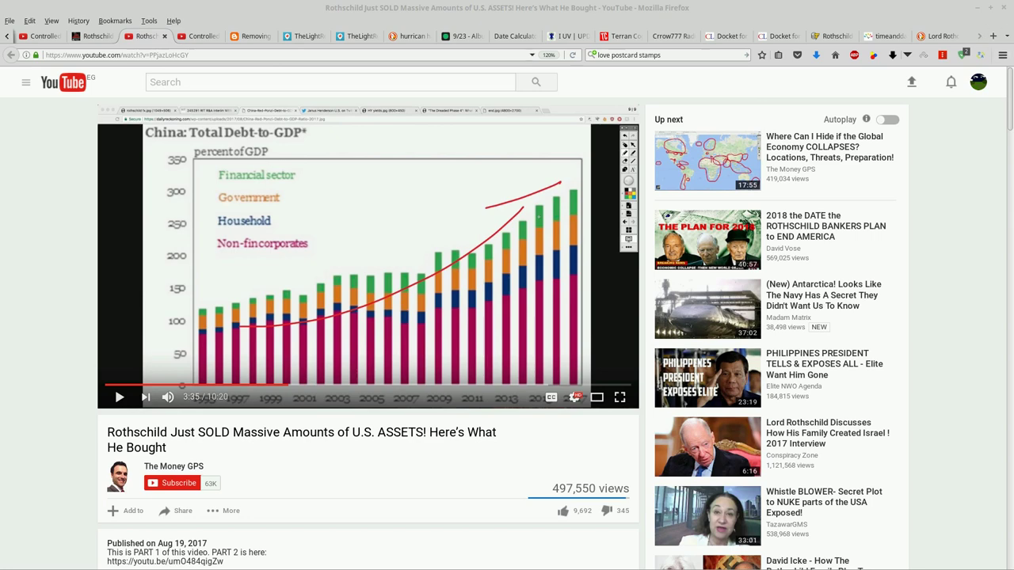
Highlight the Aug 22, 2016 date and Evander Smart byline on the Cointelegraph Rothschild article
{"action": "left_click", "coordinate": [939, 35]}
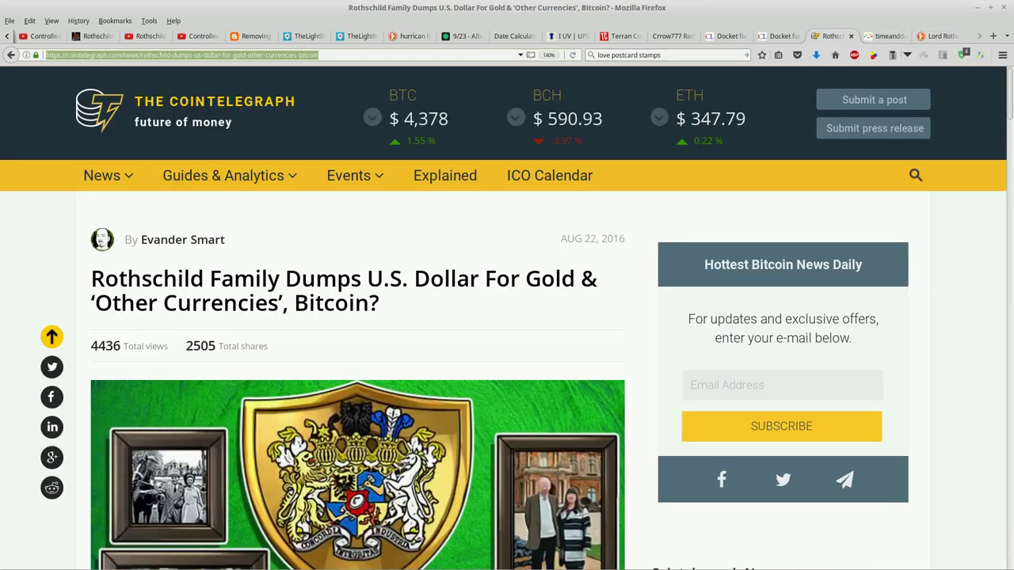
{"action": "left_click", "coordinate": [831, 35]}
{"action": "left_click", "coordinate": [602, 239]}
{"action": "left_click_drag", "start_coordinate": [601, 239], "coordinate": [226, 240]}
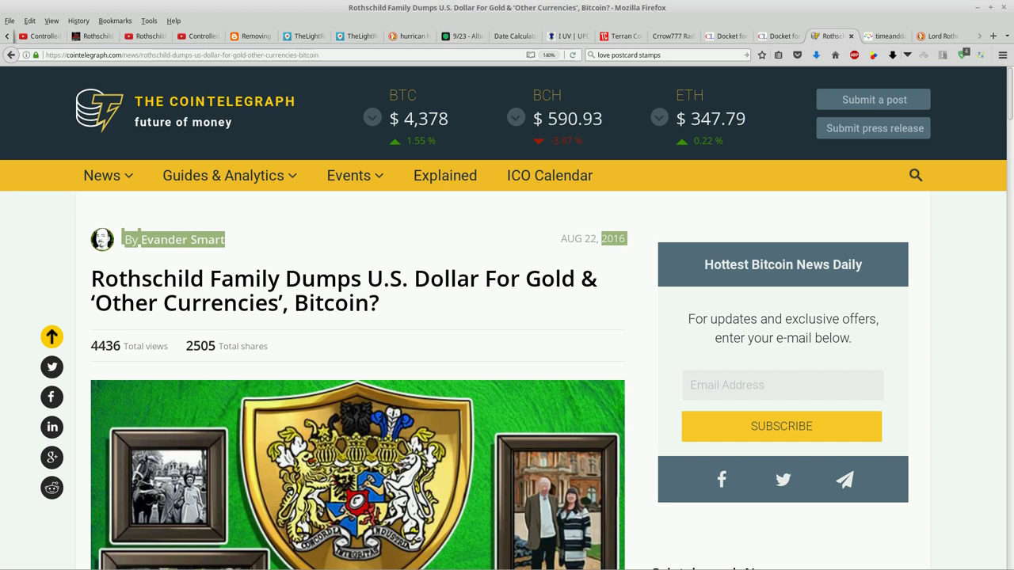
{"action": "left_click", "coordinate": [226, 239]}
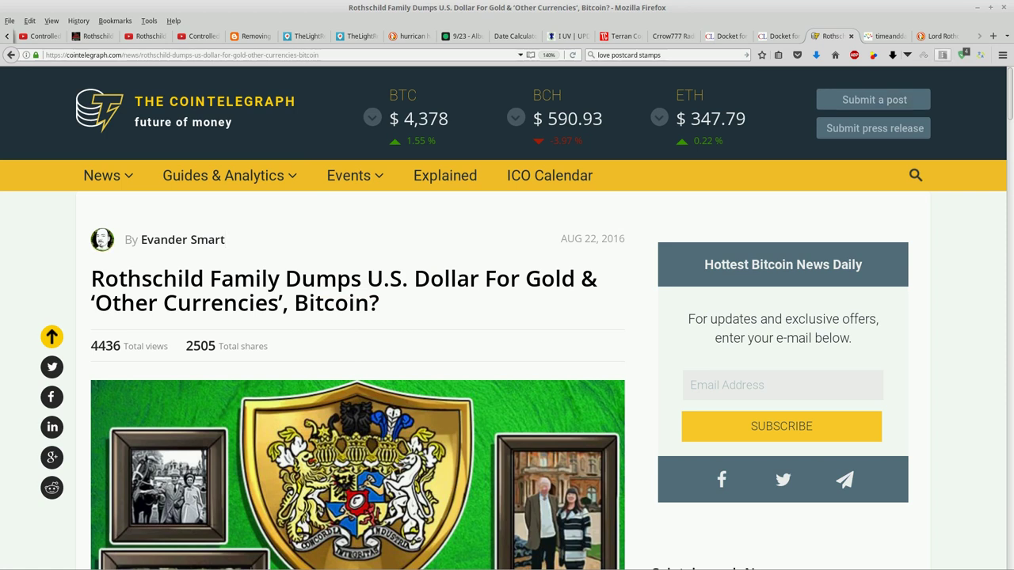
Return to the DuckDuckGo 'Lord Rothschild dollar collapse' results and show the Past Week time options
{"action": "left_click", "coordinate": [939, 36]}
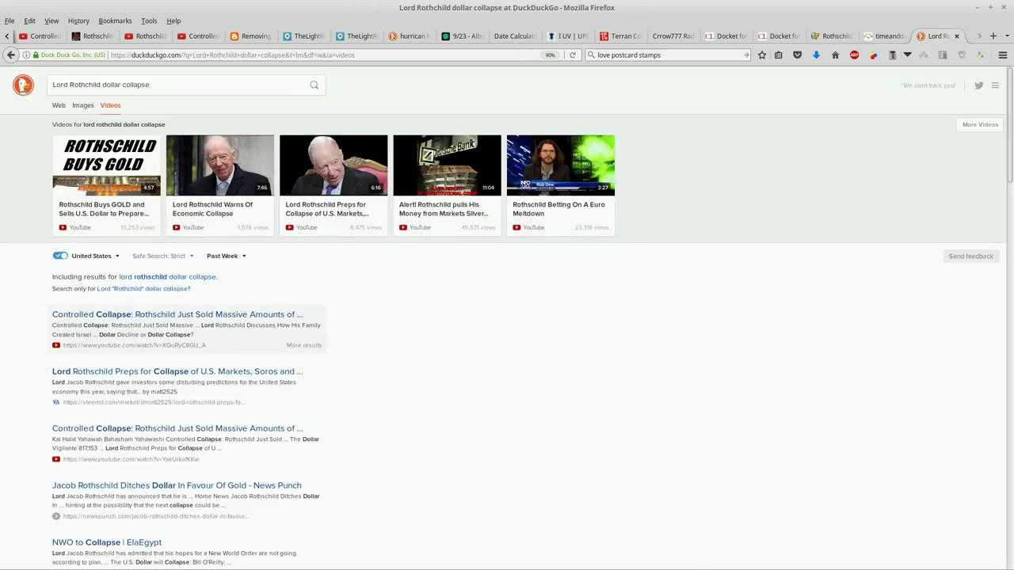
{"action": "left_click", "coordinate": [224, 256]}
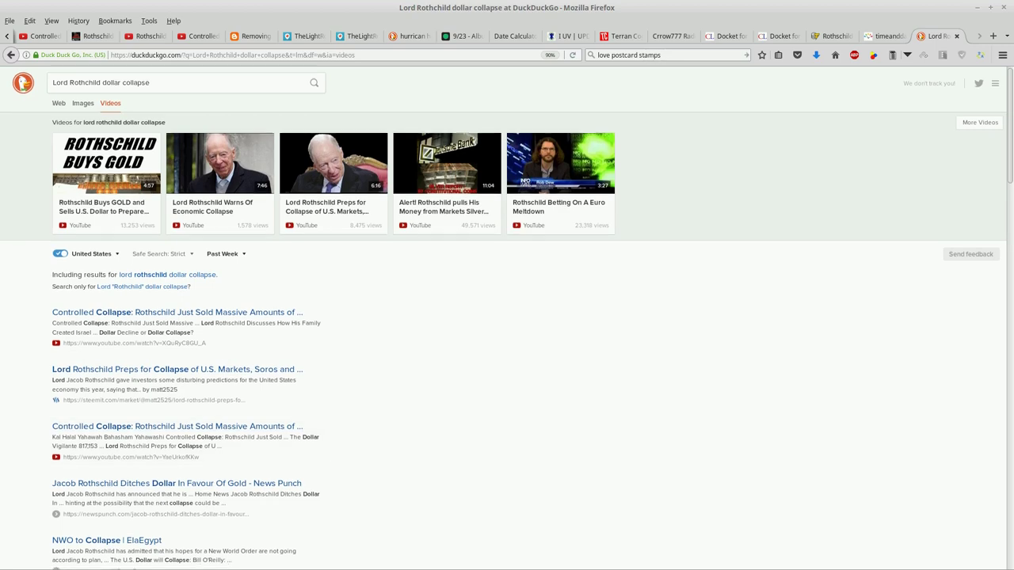
{"action": "scroll", "coordinate": [507, 317], "scroll_direction": "down", "scroll_amount": 2}
{"action": "scroll", "coordinate": [507, 317], "scroll_direction": "down", "scroll_amount": 2}
{"action": "scroll", "coordinate": [507, 317], "scroll_direction": "down", "scroll_amount": 2}
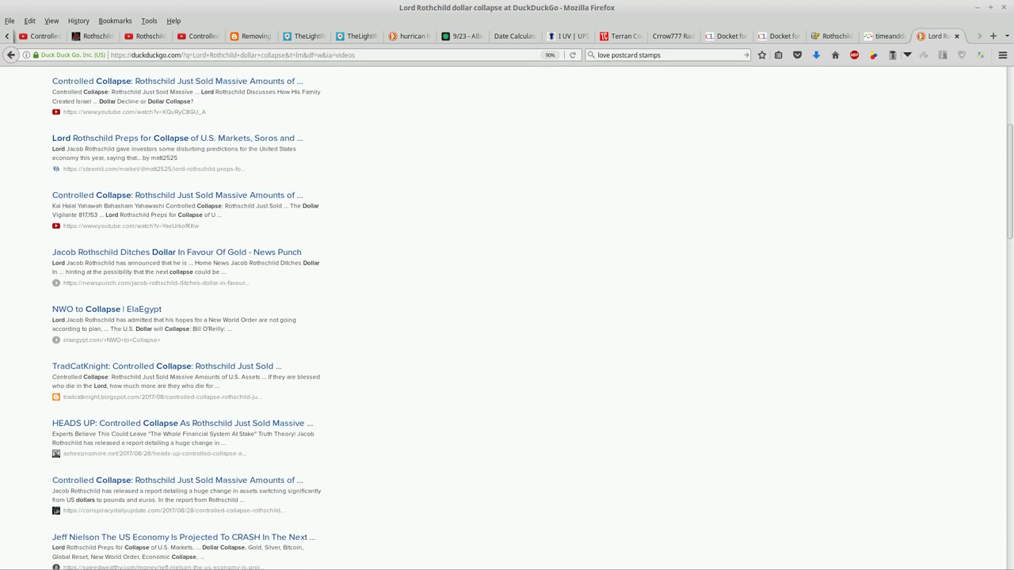
{"action": "scroll", "coordinate": [507, 317], "scroll_direction": "down", "scroll_amount": 2}
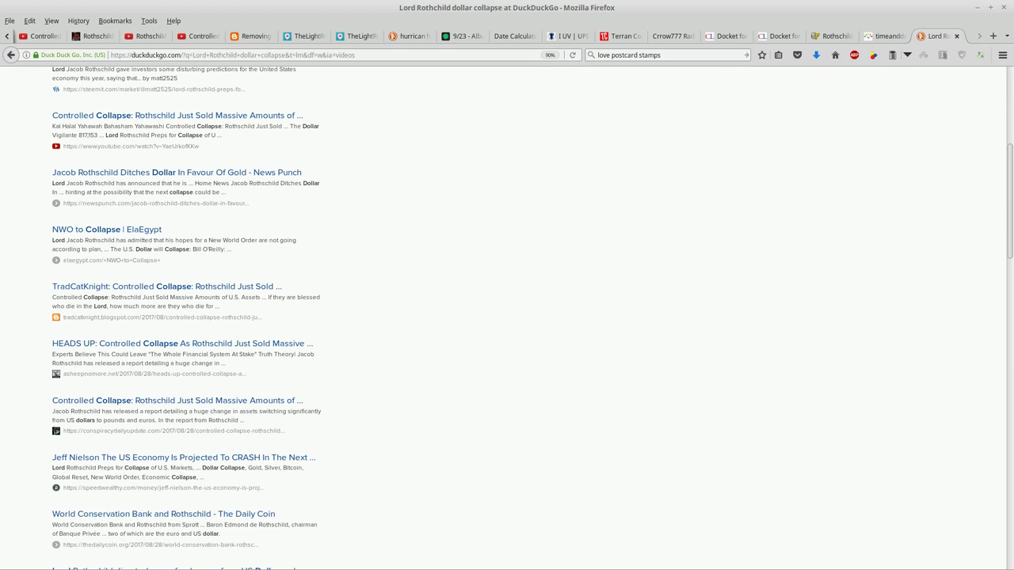
{"action": "scroll", "coordinate": [507, 317], "scroll_direction": "up", "scroll_amount": 3}
{"action": "scroll", "coordinate": [507, 317], "scroll_direction": "up", "scroll_amount": 1}
{"action": "scroll", "coordinate": [507, 317], "scroll_direction": "up", "scroll_amount": 2}
{"action": "scroll", "coordinate": [507, 316], "scroll_direction": "up", "scroll_amount": 3}
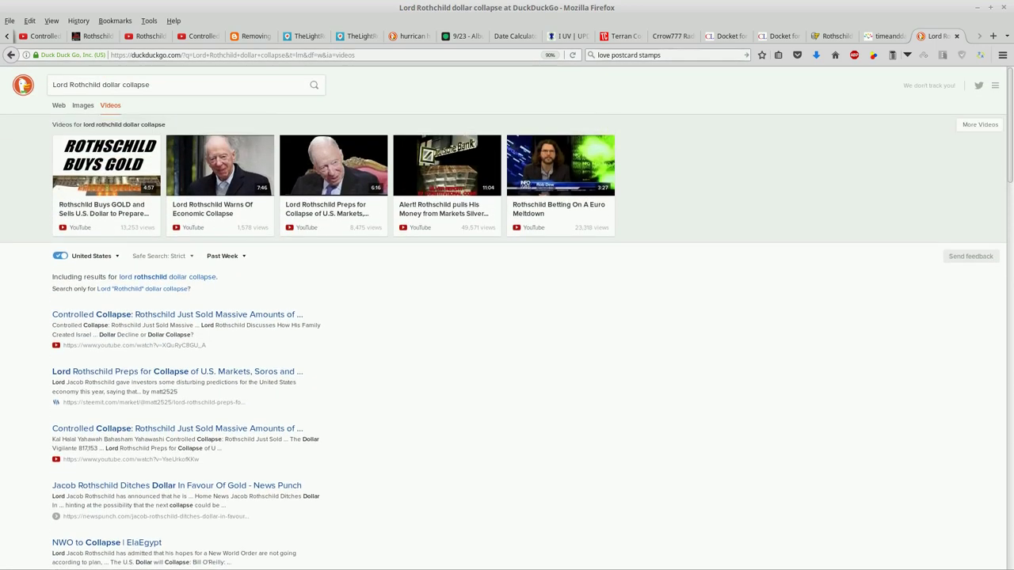